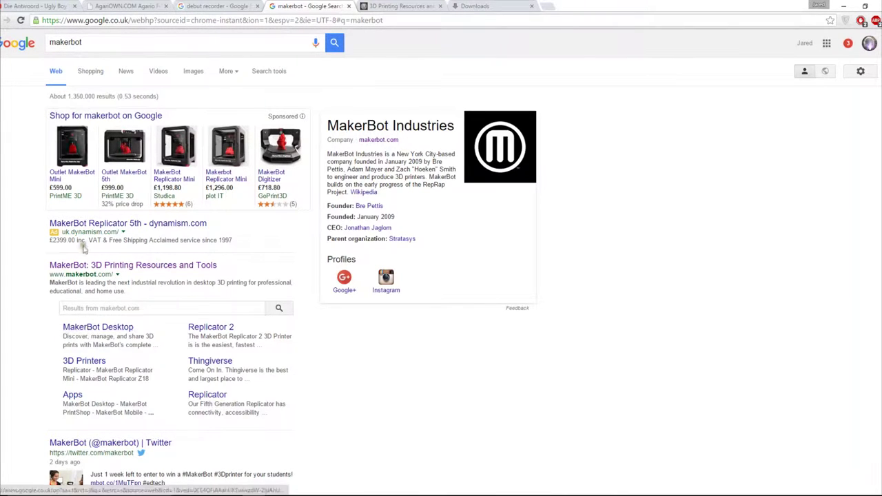
- Open the MakerBot Desktop page from the Google results, then close it
{"action": "left_click", "coordinate": [122, 330]}
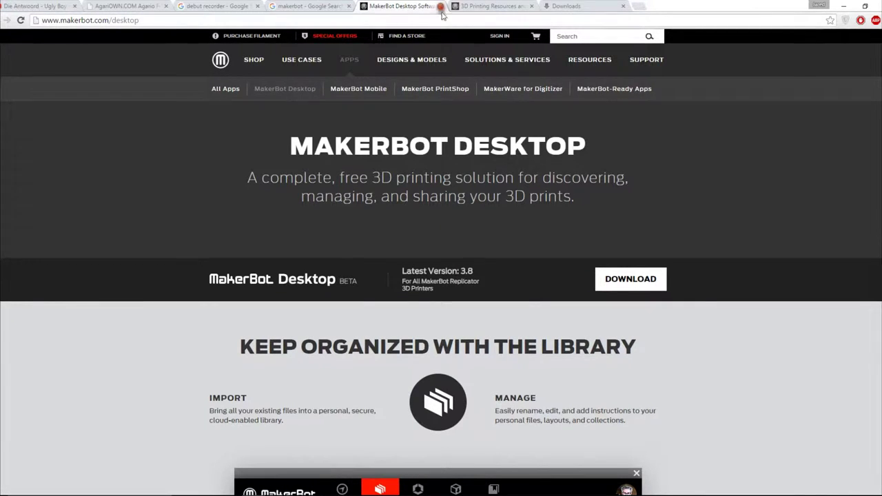
{"action": "left_click", "coordinate": [441, 6]}
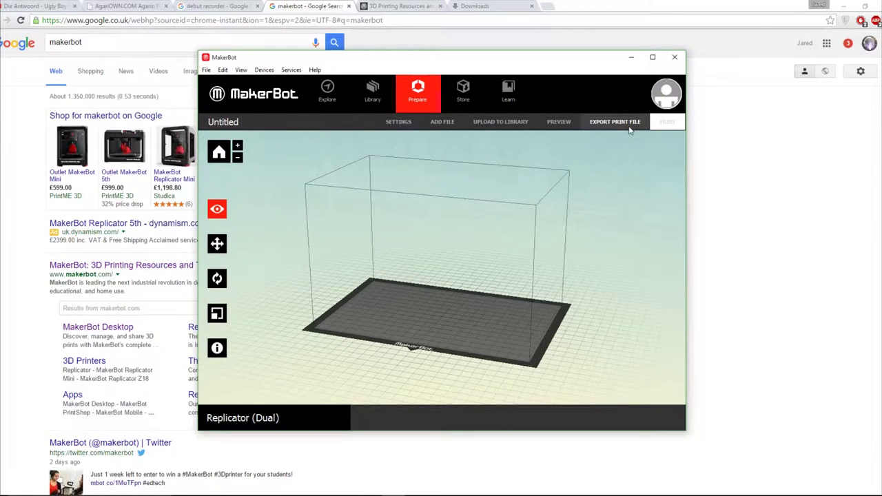
- Open and close the App Preferences dialog, then look through the services options
{"action": "left_click", "coordinate": [663, 103]}
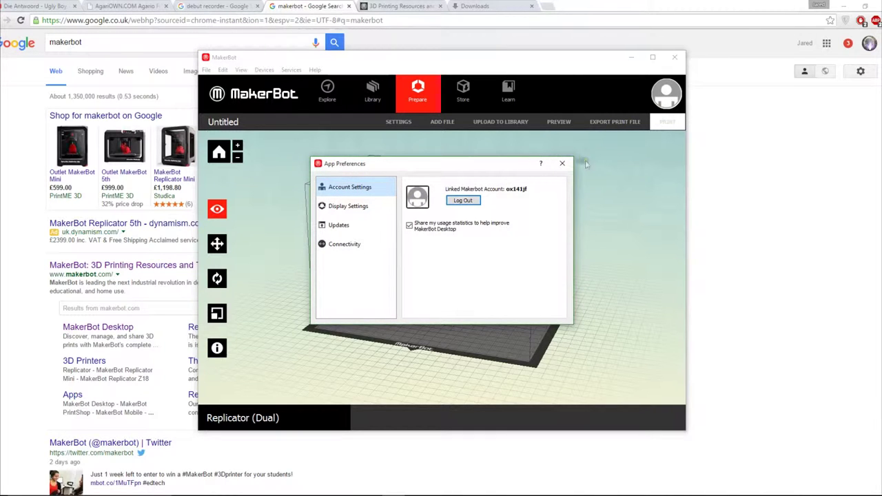
{"action": "left_click", "coordinate": [562, 164]}
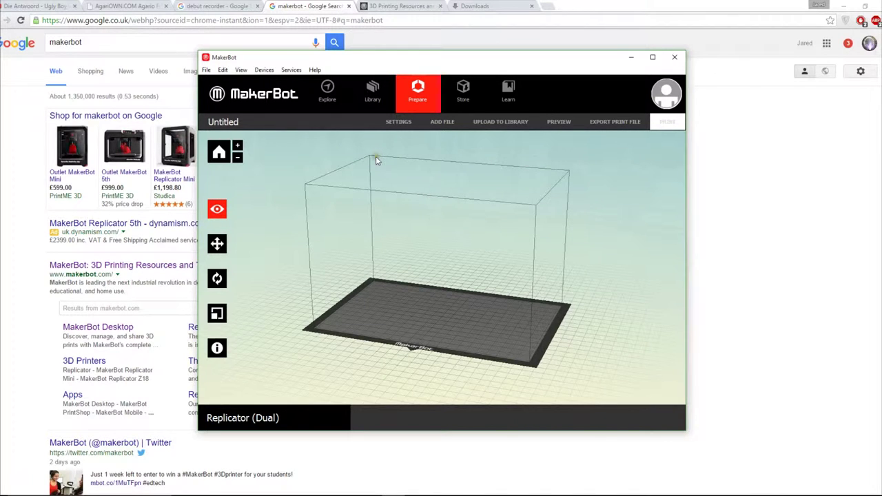
{"action": "left_click", "coordinate": [290, 70]}
{"action": "left_click", "coordinate": [290, 70]}
{"action": "left_click", "coordinate": [264, 70]}
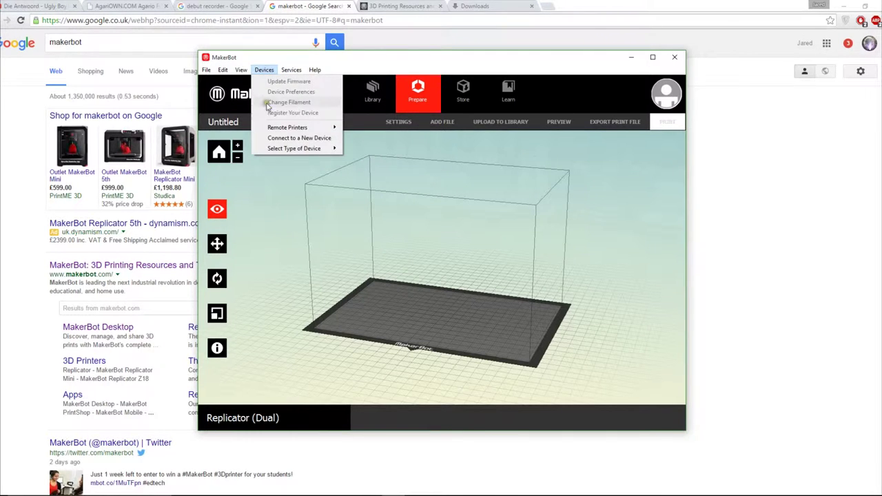
{"action": "mouse_move", "coordinate": [278, 150]}
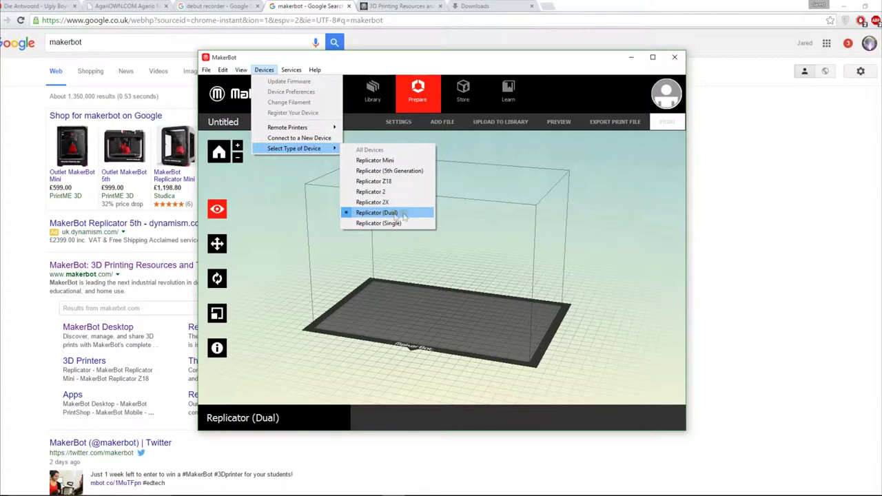
{"action": "left_click", "coordinate": [491, 163]}
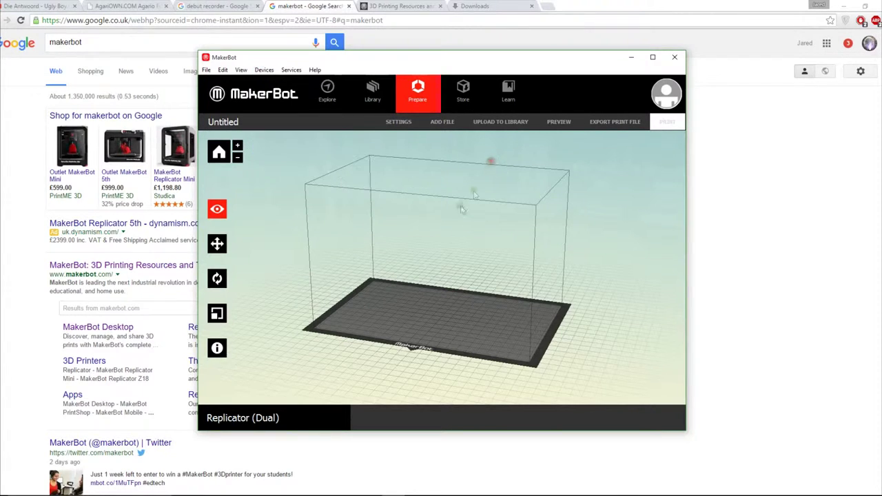
{"action": "left_click_drag", "start_coordinate": [448, 250], "coordinate": [467, 239]}
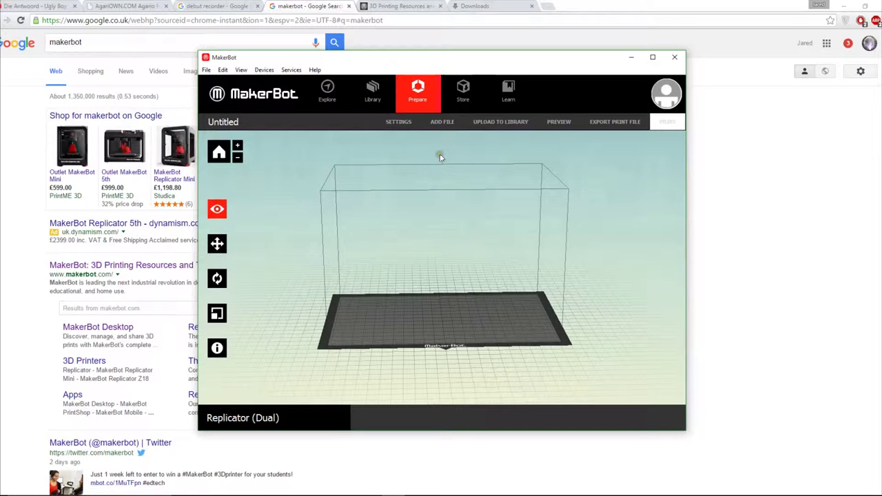
- Load statue version 1.stl onto the Replicator (Dual) plate and accept the scale-up prompt
{"action": "left_click", "coordinate": [441, 122]}
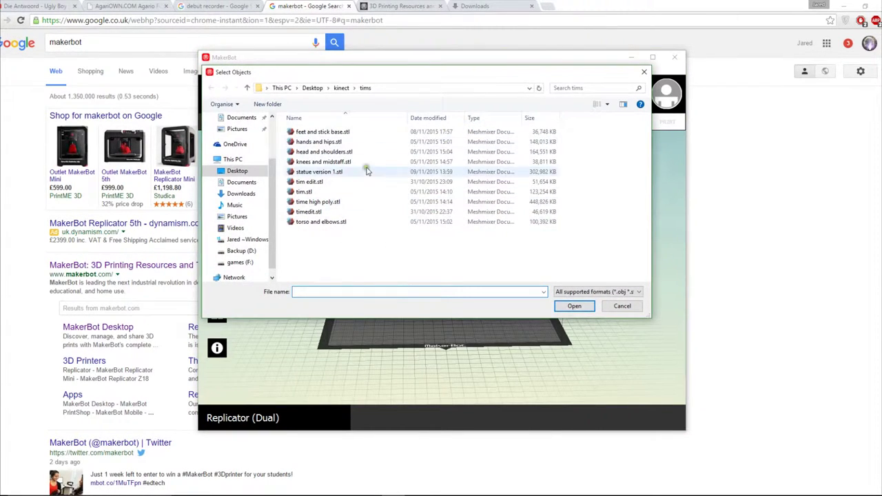
{"action": "double_click", "coordinate": [318, 171]}
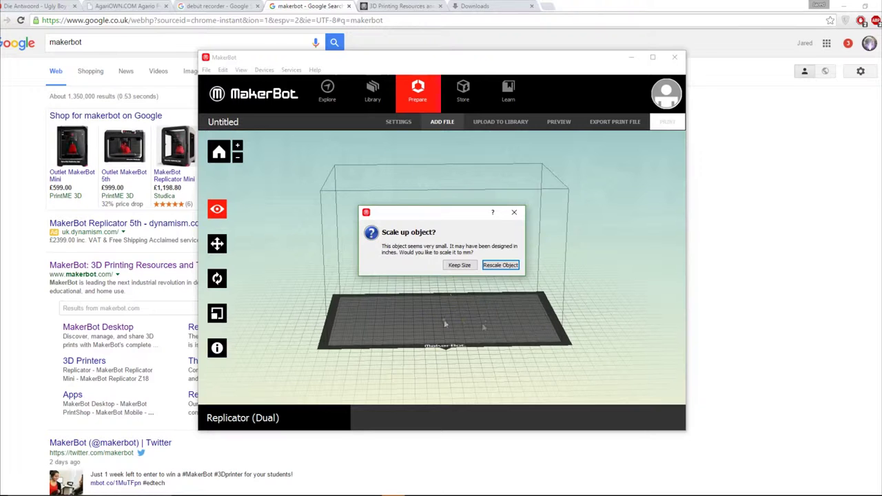
{"action": "left_click", "coordinate": [501, 265]}
- Scale the statue uniformly to about 45.14 × 38.70 × 142.99 mm
{"action": "scroll", "coordinate": [455, 337], "scroll_direction": "up", "scroll_amount": 5}
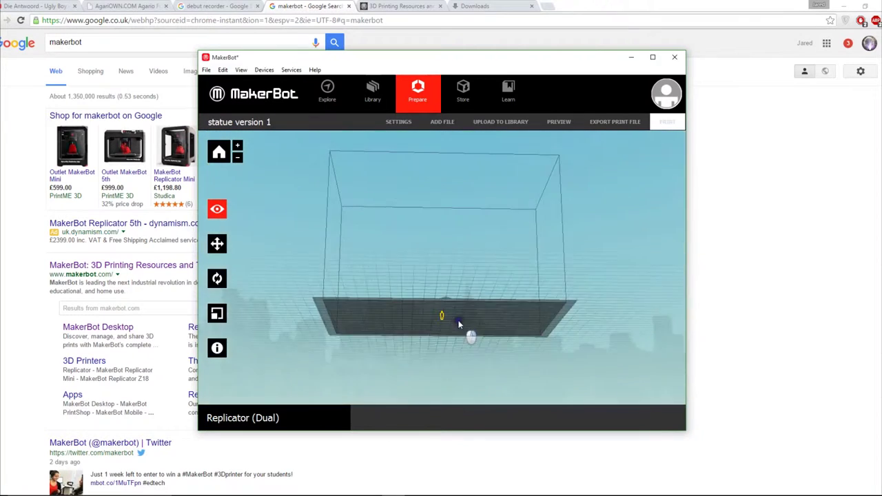
{"action": "left_click_drag", "start_coordinate": [461, 334], "coordinate": [457, 143]}
{"action": "left_click_drag", "start_coordinate": [477, 283], "coordinate": [479, 224]}
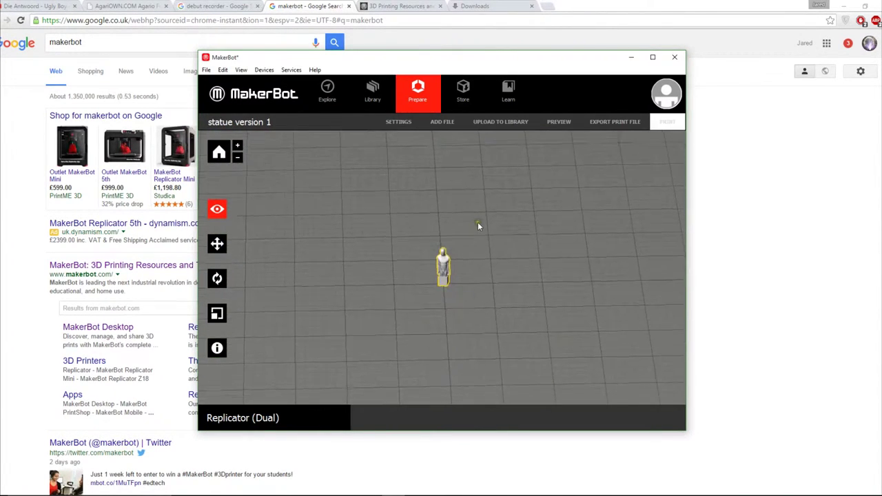
{"action": "left_click_drag", "start_coordinate": [523, 259], "coordinate": [441, 281]}
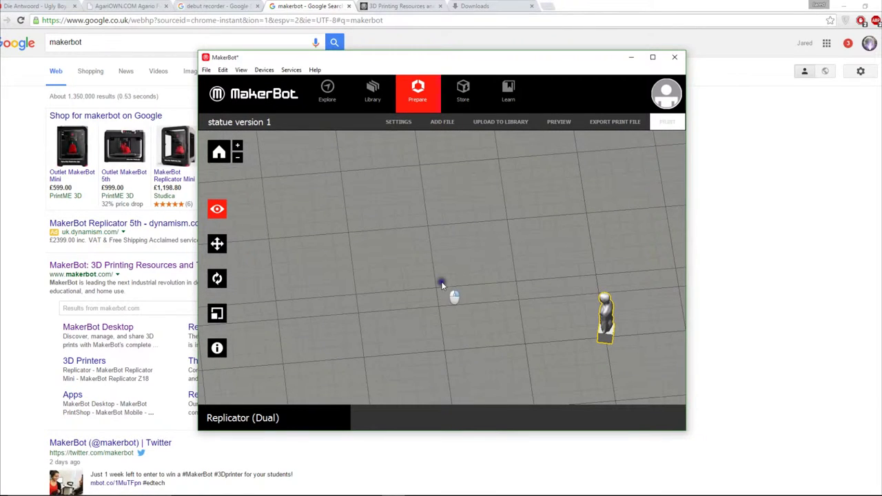
{"action": "left_click", "coordinate": [213, 317]}
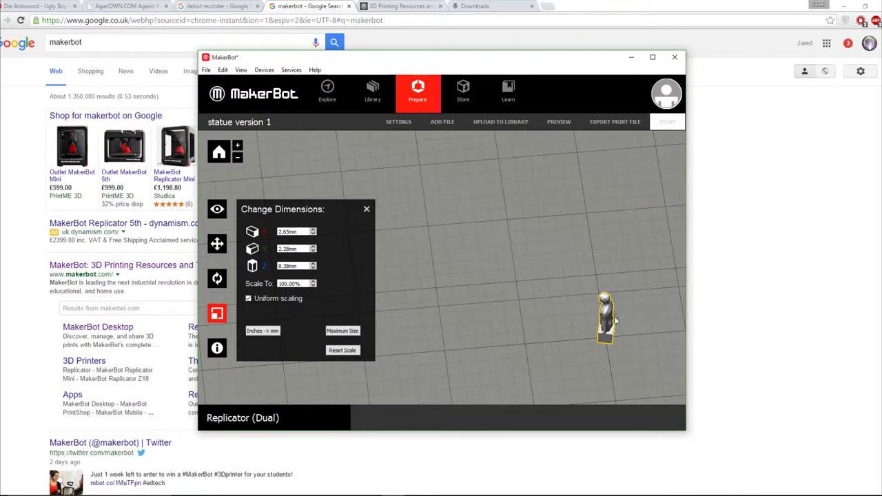
{"action": "mouse_move", "coordinate": [582, 321]}
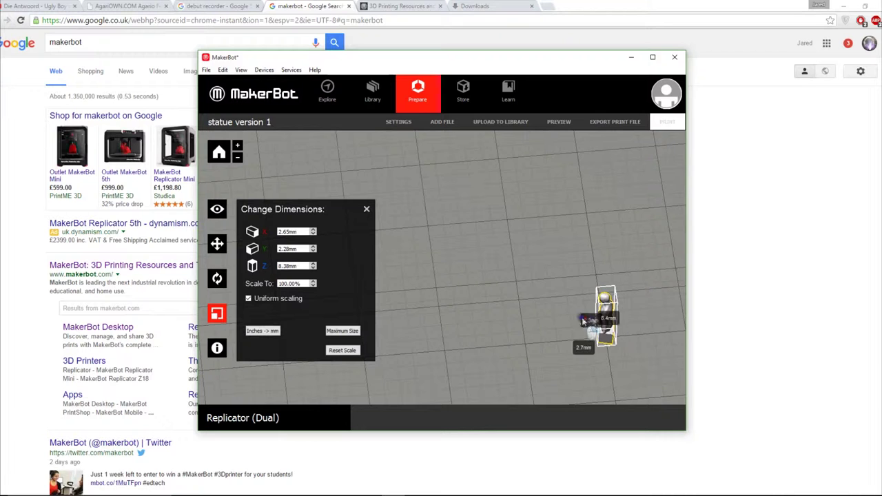
{"action": "left_click_drag", "start_coordinate": [582, 321], "coordinate": [602, 301]}
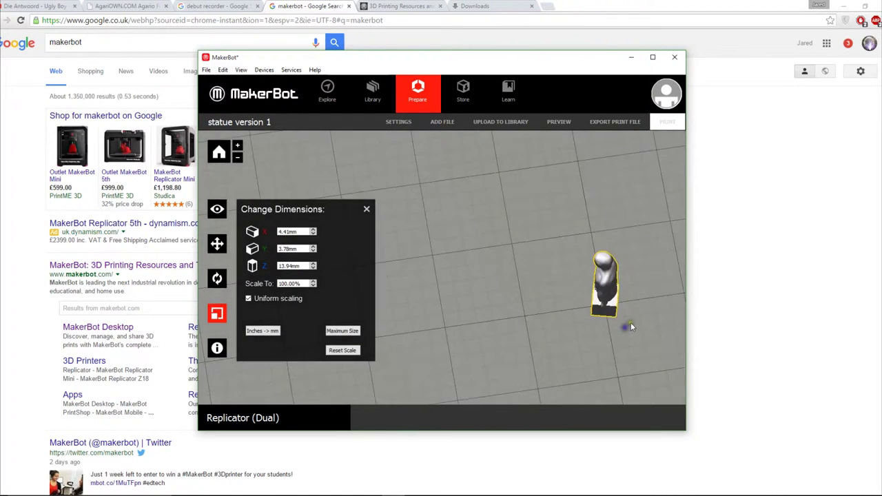
{"action": "scroll", "coordinate": [631, 325], "scroll_direction": "down", "scroll_amount": 5}
{"action": "left_click_drag", "start_coordinate": [631, 326], "coordinate": [472, 275]}
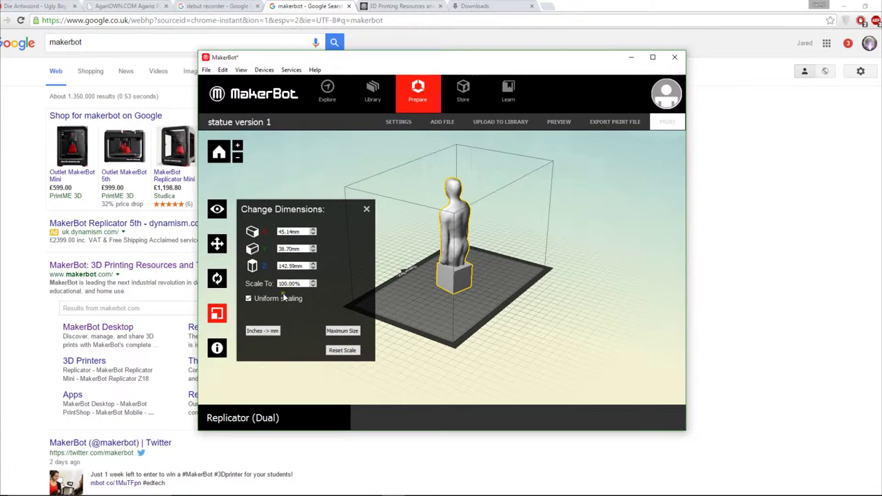
- Flip the statue upside down with two +90° rotations and move it to X 9.02, Y 17.16 mm
{"action": "left_click", "coordinate": [217, 278]}
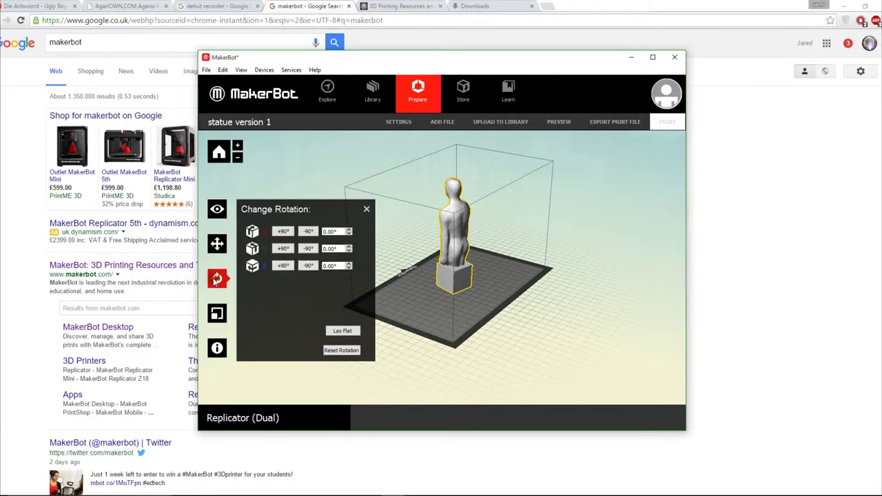
{"action": "left_click_drag", "start_coordinate": [462, 285], "coordinate": [444, 293]}
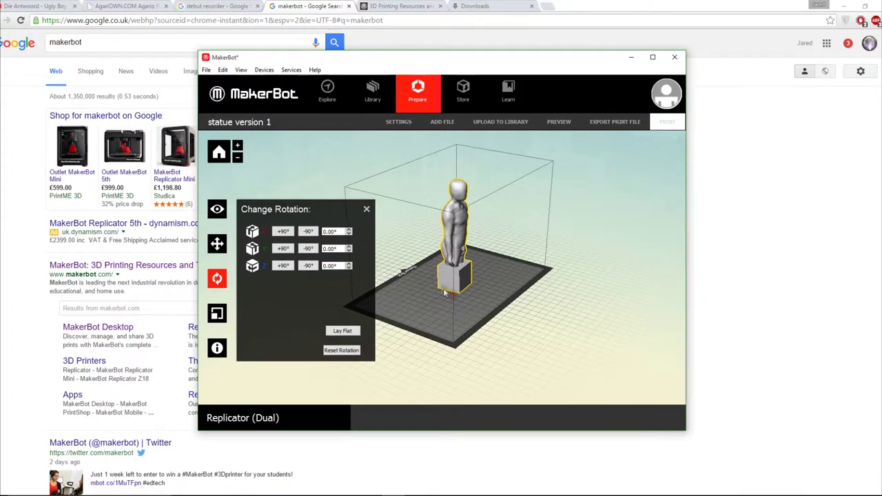
{"action": "left_click", "coordinate": [282, 232]}
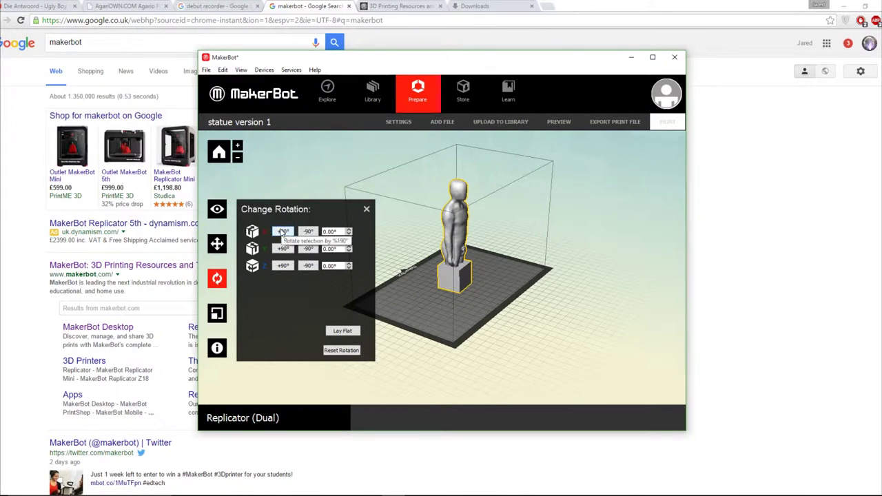
{"action": "left_click", "coordinate": [281, 232]}
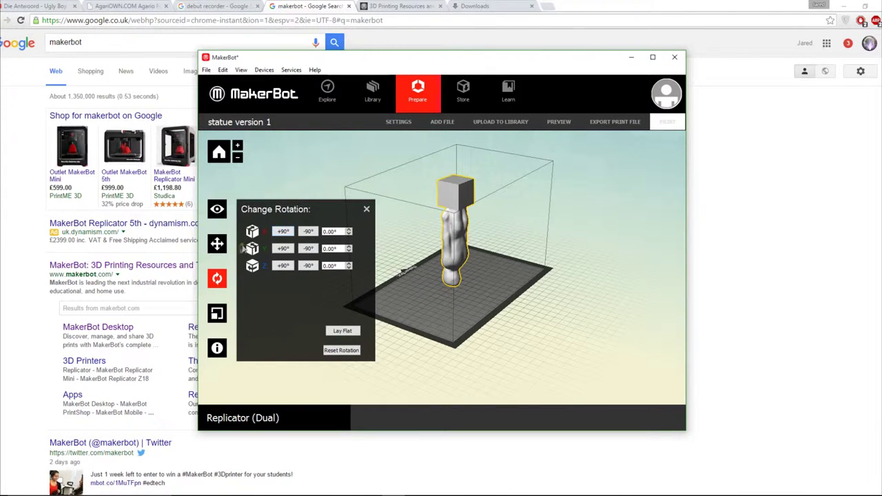
{"action": "left_click", "coordinate": [217, 243]}
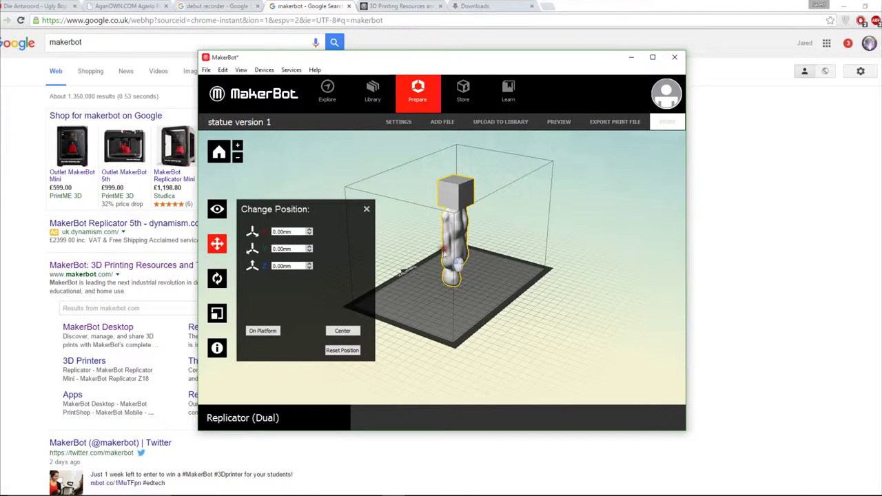
{"action": "left_click_drag", "start_coordinate": [453, 249], "coordinate": [471, 282]}
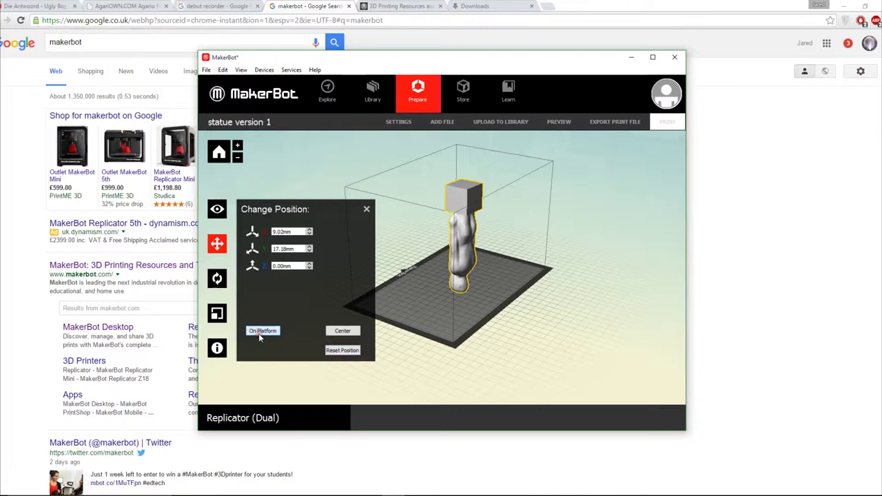
- Scale the statue to Maximum Size, 57.65 × 50.47 × 145.00 mm
{"action": "left_click", "coordinate": [217, 278]}
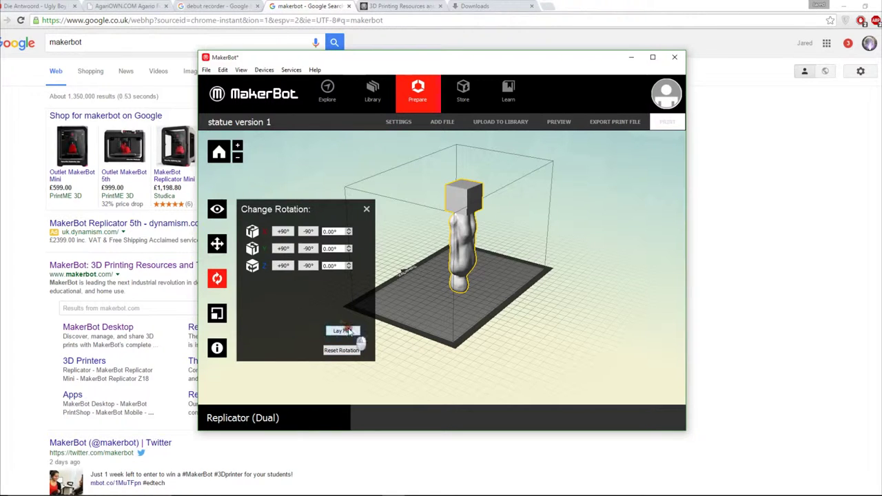
{"action": "left_click", "coordinate": [218, 314]}
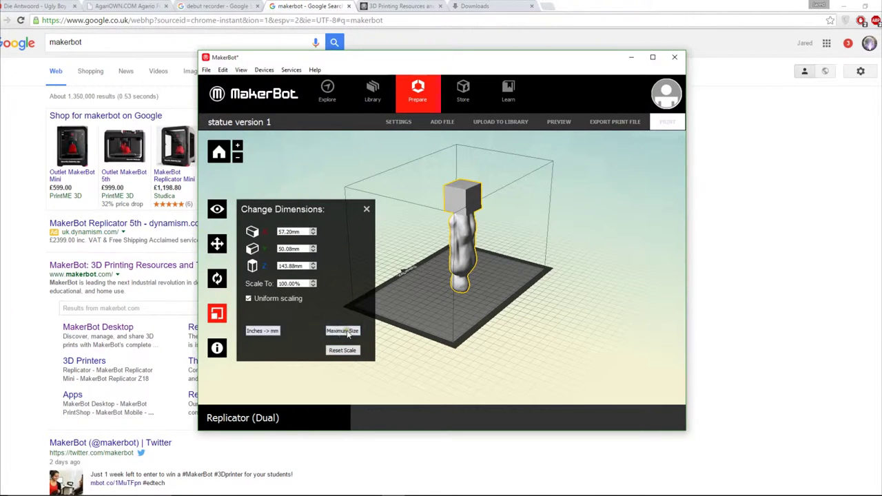
{"action": "left_click", "coordinate": [348, 330]}
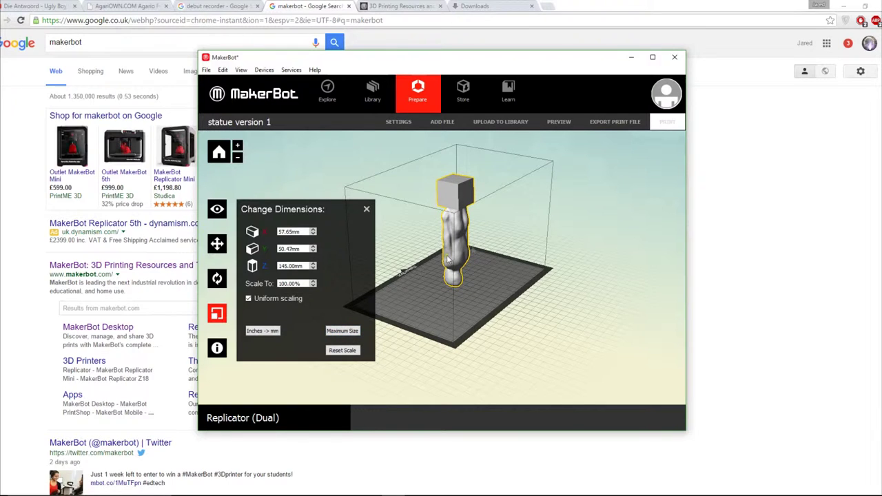
- Rotate the statue twice by +90° so it stands upright on its base
{"action": "left_click", "coordinate": [217, 278]}
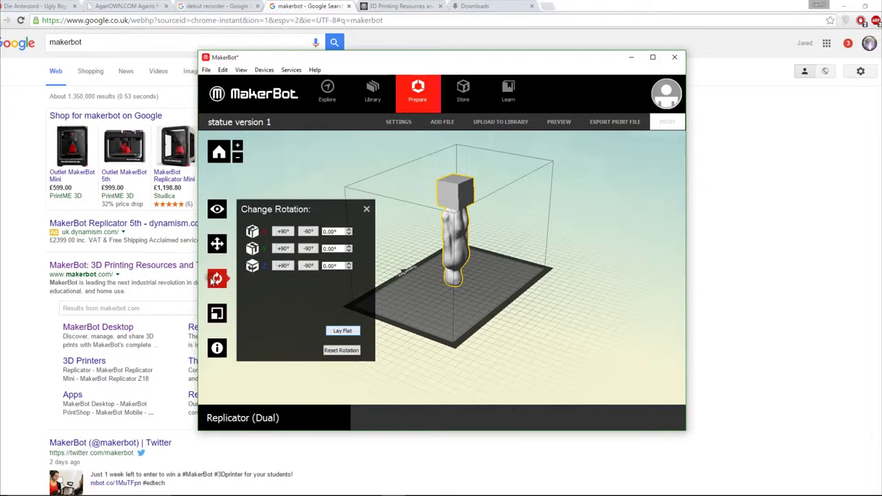
{"action": "left_click", "coordinate": [283, 248]}
{"action": "left_click", "coordinate": [283, 248]}
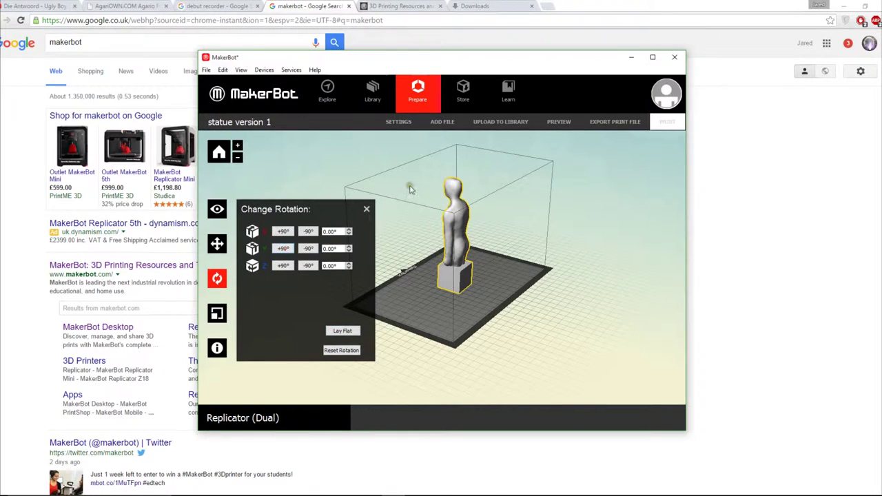
{"action": "left_click", "coordinate": [484, 268]}
{"action": "left_click_drag", "start_coordinate": [490, 271], "coordinate": [471, 276]}
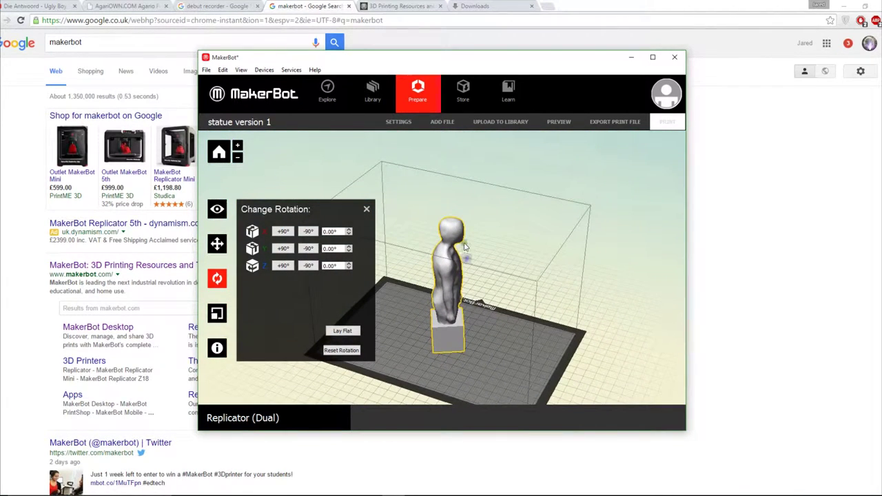
{"action": "scroll", "coordinate": [475, 259], "scroll_direction": "up", "scroll_amount": 3}
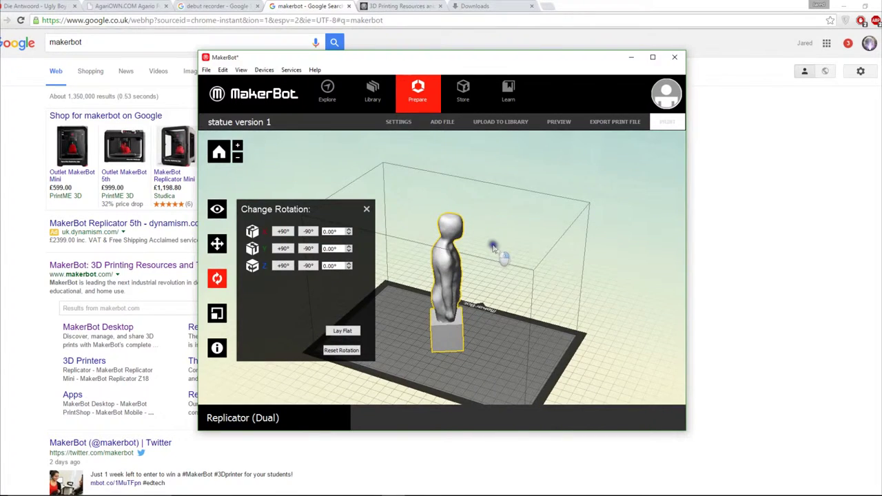
{"action": "scroll", "coordinate": [481, 300], "scroll_direction": "up", "scroll_amount": 5}
{"action": "scroll", "coordinate": [478, 276], "scroll_direction": "down", "scroll_amount": 3}
{"action": "scroll", "coordinate": [480, 293], "scroll_direction": "up", "scroll_amount": 2}
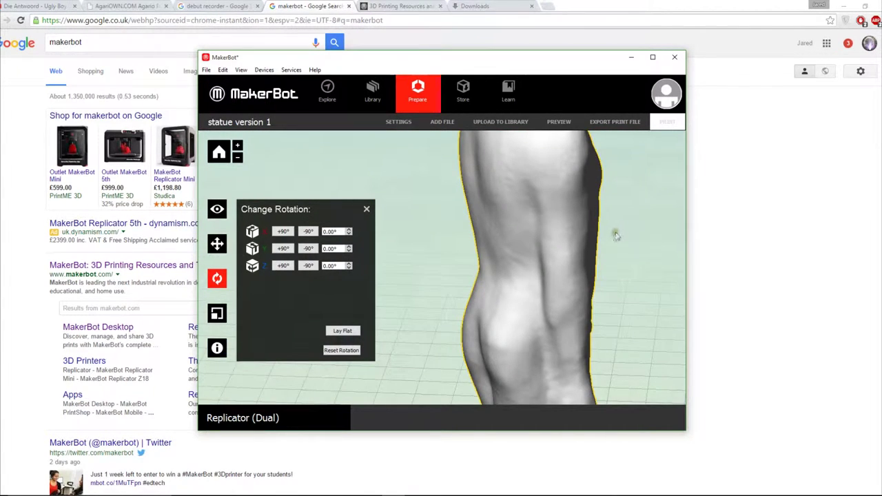
- Orbit and zoom to inspect the statue's upper back and neck
{"action": "left_click_drag", "start_coordinate": [564, 318], "coordinate": [582, 236]}
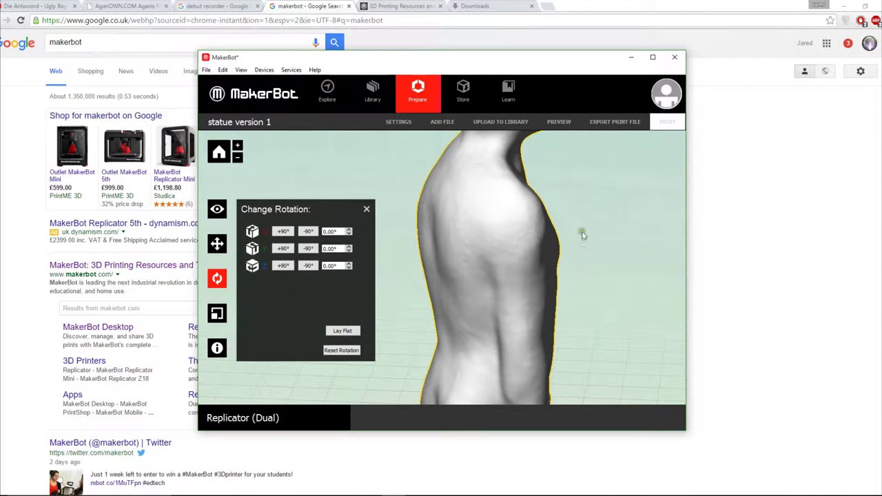
{"action": "left_click_drag", "start_coordinate": [551, 271], "coordinate": [531, 287]}
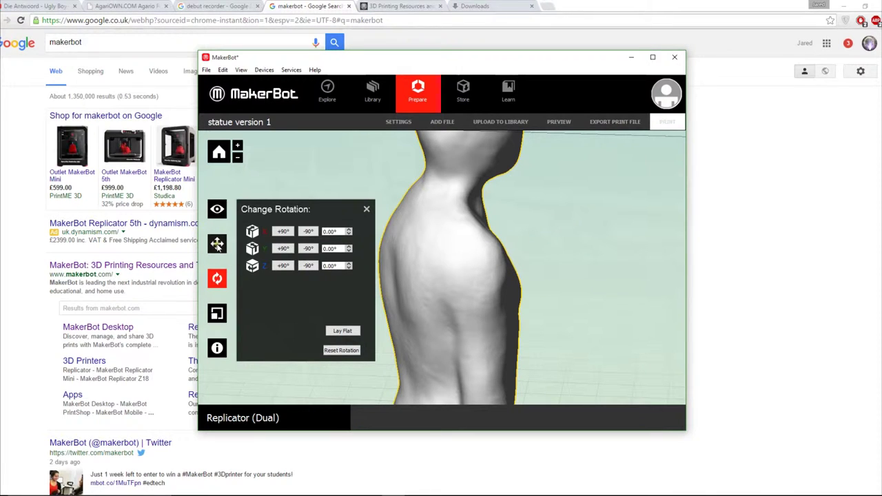
{"action": "scroll", "coordinate": [599, 253], "scroll_direction": "down", "scroll_amount": 3}
{"action": "scroll", "coordinate": [599, 253], "scroll_direction": "up", "scroll_amount": 2}
{"action": "scroll", "coordinate": [599, 253], "scroll_direction": "down", "scroll_amount": 3}
{"action": "scroll", "coordinate": [600, 253], "scroll_direction": "up", "scroll_amount": 1}
{"action": "scroll", "coordinate": [599, 252], "scroll_direction": "up", "scroll_amount": 3}
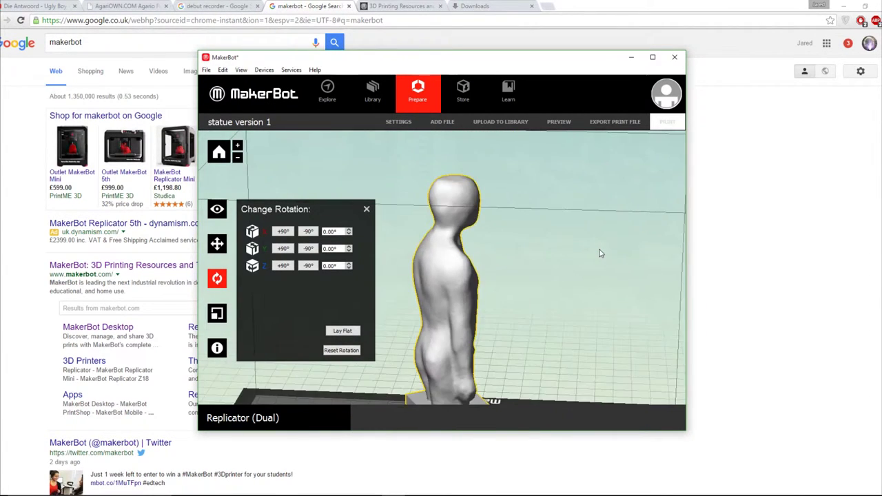
{"action": "scroll", "coordinate": [571, 266], "scroll_direction": "down", "scroll_amount": 3}
- Swing to a level side view of the statue and close the rotation controls
{"action": "left_click_drag", "start_coordinate": [571, 265], "coordinate": [610, 383]}
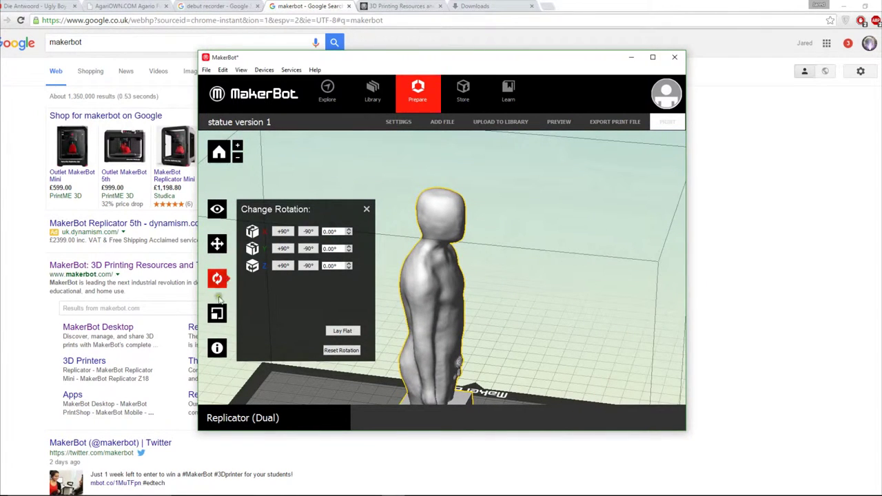
{"action": "left_click_drag", "start_coordinate": [519, 284], "coordinate": [509, 223]}
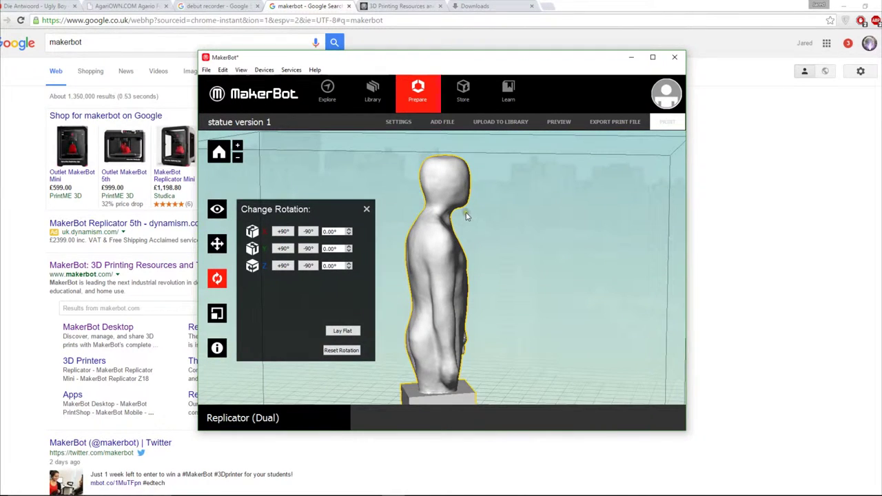
{"action": "left_click_drag", "start_coordinate": [455, 223], "coordinate": [481, 205]}
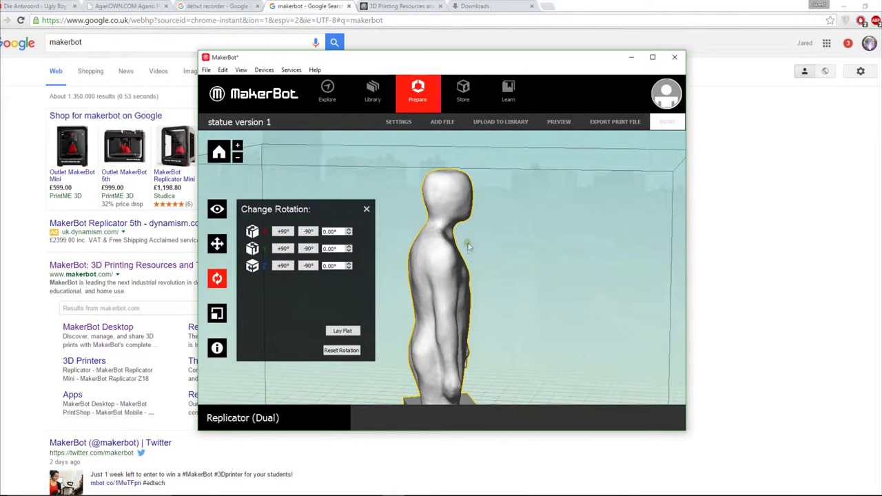
{"action": "scroll", "coordinate": [465, 234], "scroll_direction": "up", "scroll_amount": 3}
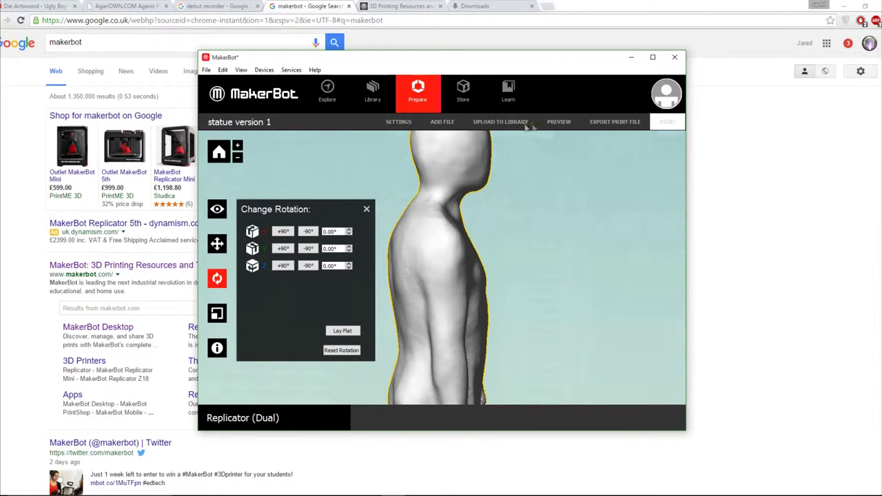
{"action": "left_click", "coordinate": [368, 209]}
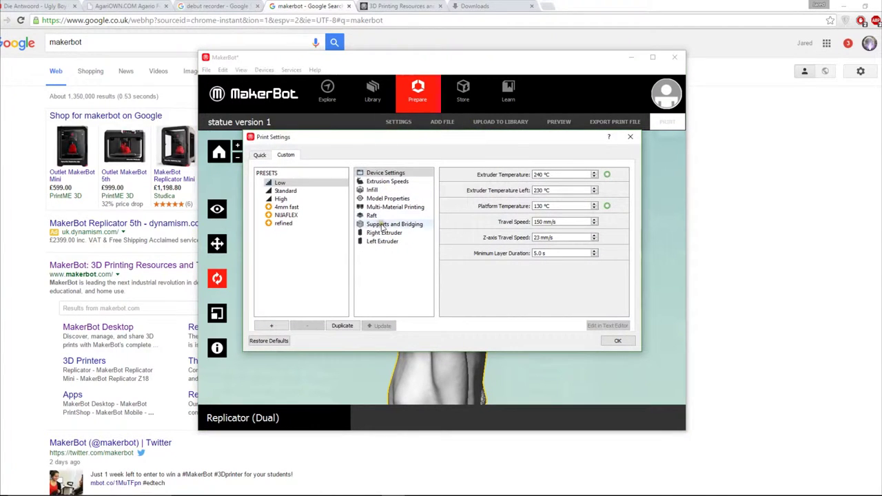
- In Custom print settings, keep Support enabled and show the Raft options
{"action": "left_click", "coordinate": [260, 155]}
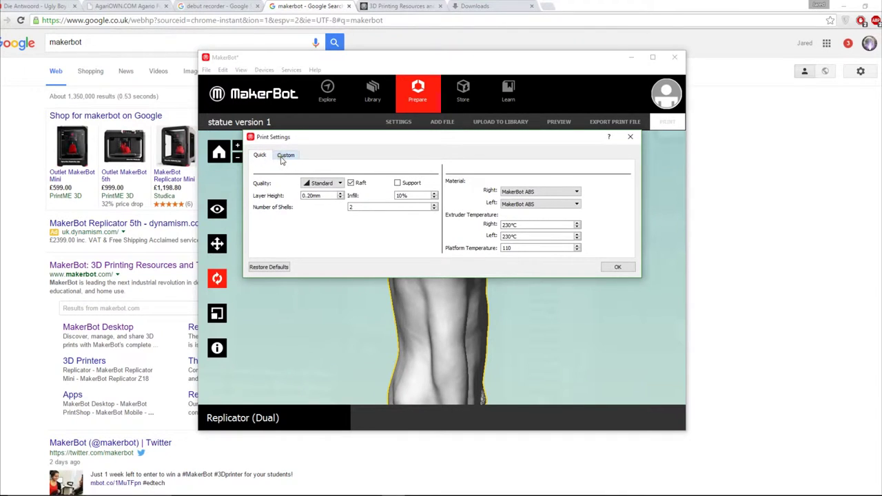
{"action": "left_click", "coordinate": [284, 155]}
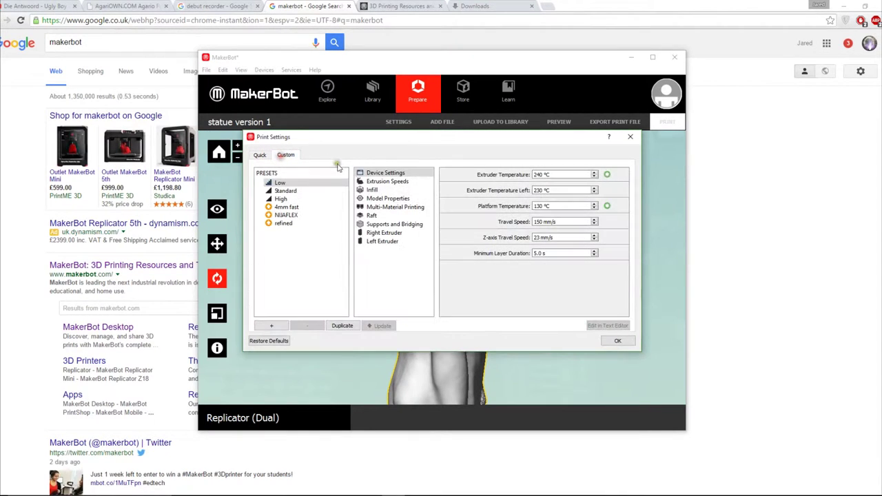
{"action": "left_click", "coordinate": [394, 224]}
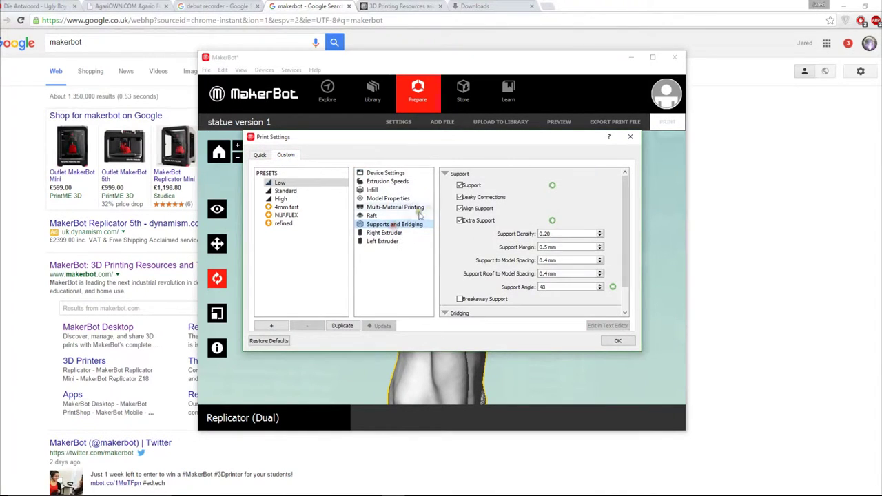
{"action": "left_click", "coordinate": [460, 185]}
{"action": "left_click", "coordinate": [460, 185]}
{"action": "left_click", "coordinate": [372, 217]}
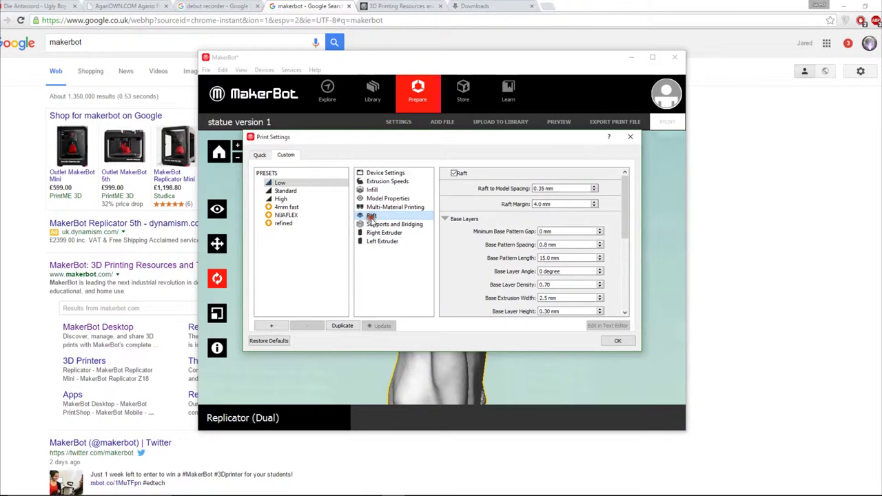
- Check the device temperatures (240 °C, 230 °C, 130 °C), then view Extrusion Speeds
{"action": "left_click", "coordinate": [394, 175]}
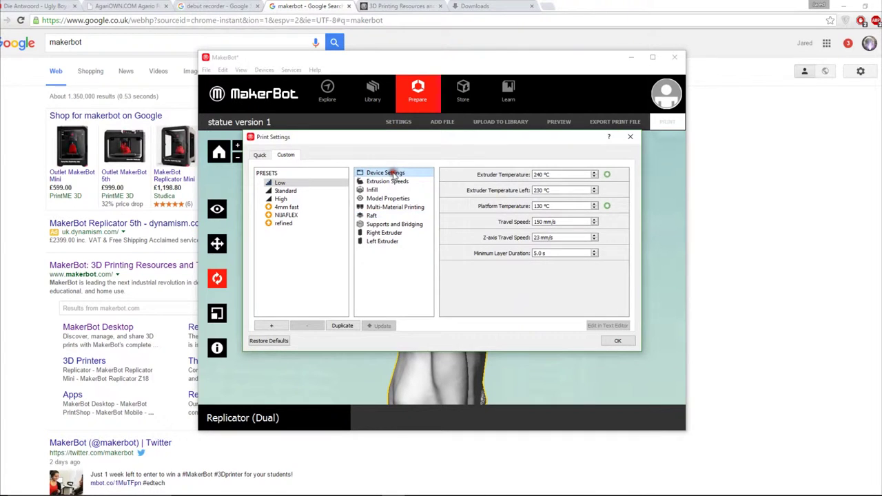
{"action": "left_click", "coordinate": [538, 174]}
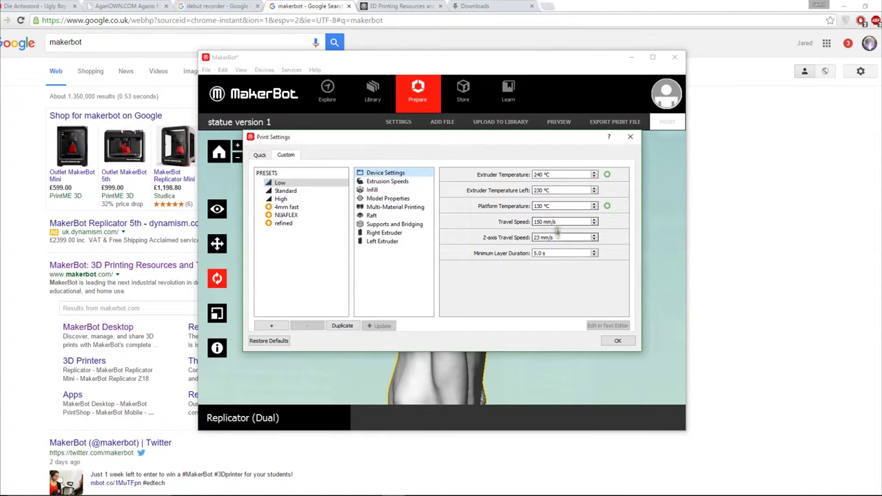
{"action": "left_click", "coordinate": [406, 182]}
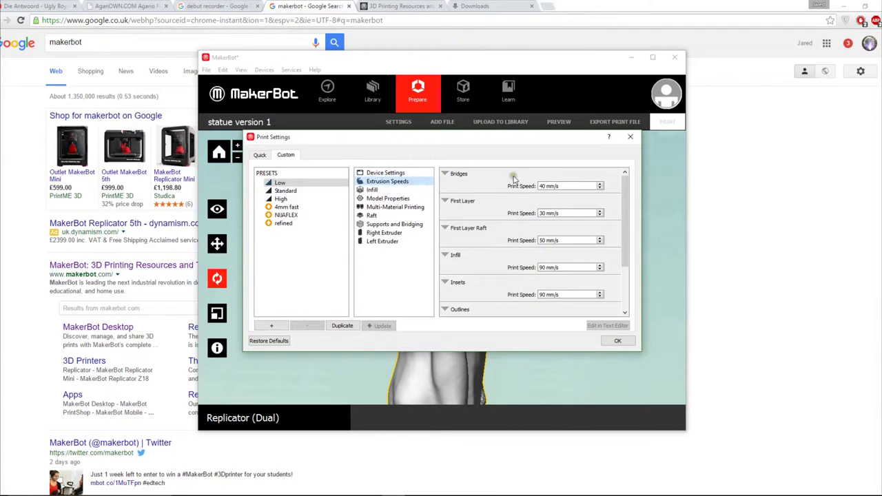
- Review Infill: 14 % density, 0.20 mm layer height, hexagonal pattern, then view Model Properties
{"action": "left_click_drag", "start_coordinate": [626, 189], "coordinate": [624, 240]}
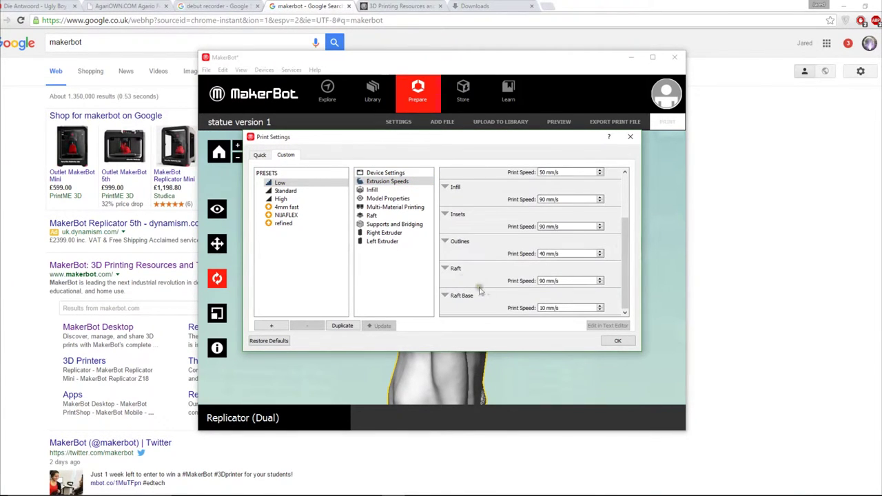
{"action": "left_click_drag", "start_coordinate": [631, 270], "coordinate": [608, 201]}
{"action": "left_click", "coordinate": [387, 190]}
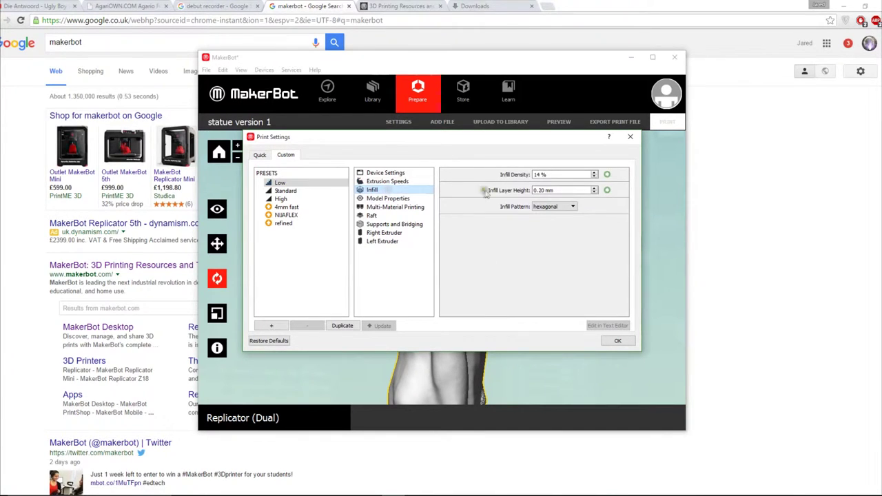
{"action": "left_click", "coordinate": [540, 175]}
{"action": "left_click", "coordinate": [387, 198]}
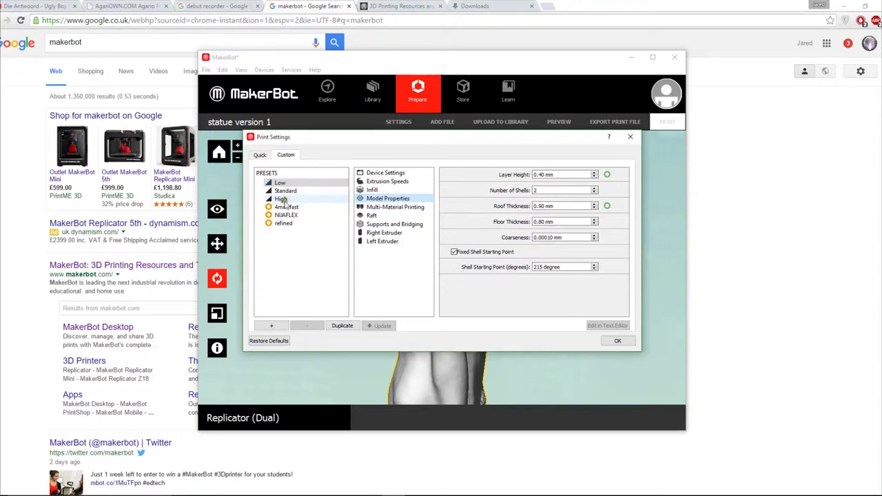
- Confirm the 0.40 mm layer height and 2 shells, then close Print Settings
{"action": "left_click", "coordinate": [541, 175]}
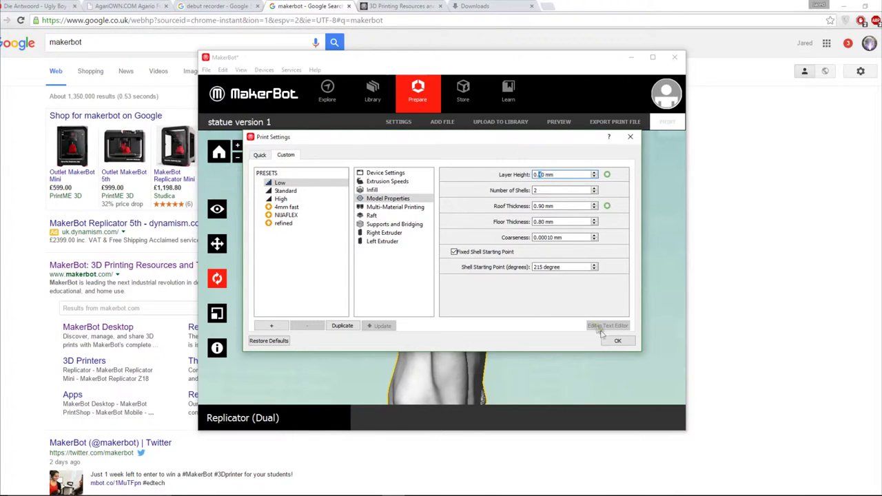
{"action": "left_click", "coordinate": [618, 341]}
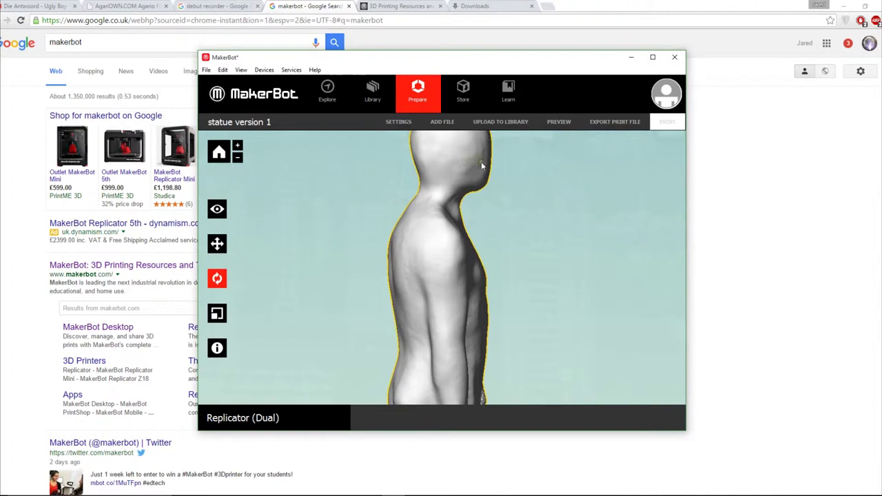
- Export the print file as 'statue version 1test.x3g' into the tims folder
{"action": "left_click", "coordinate": [600, 132]}
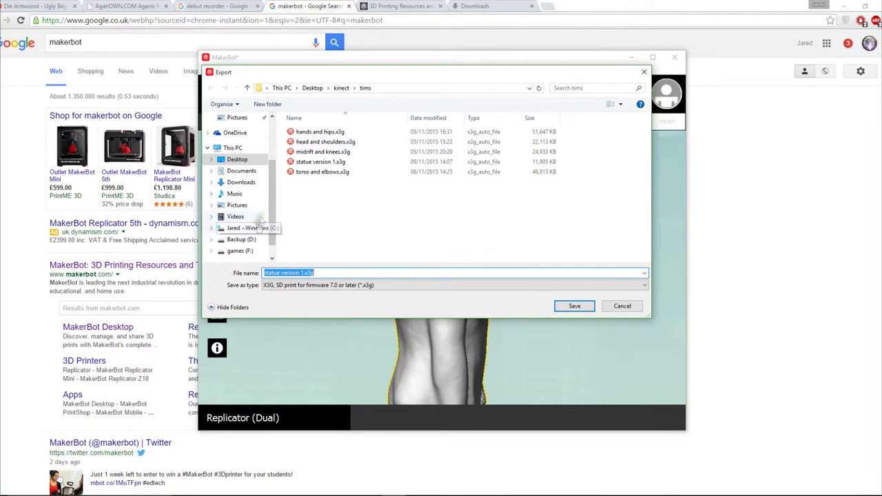
{"action": "scroll", "coordinate": [269, 187], "scroll_direction": "down", "scroll_amount": 1}
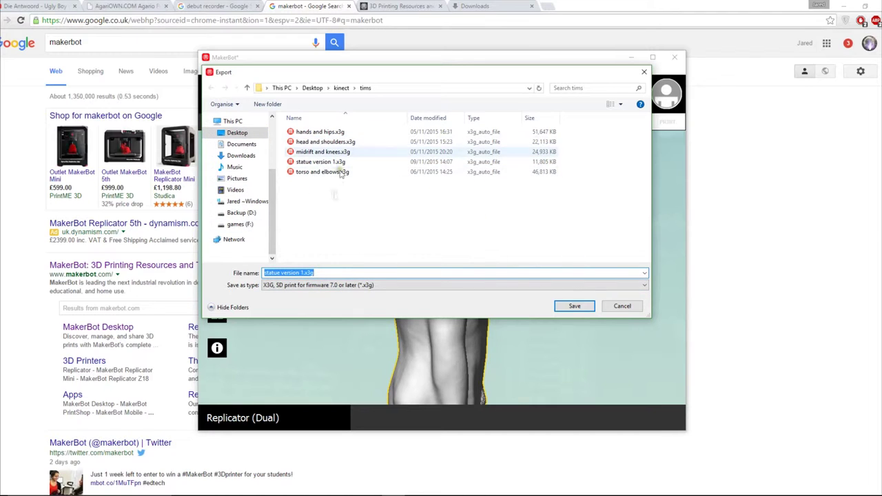
{"action": "left_click", "coordinate": [304, 273]}
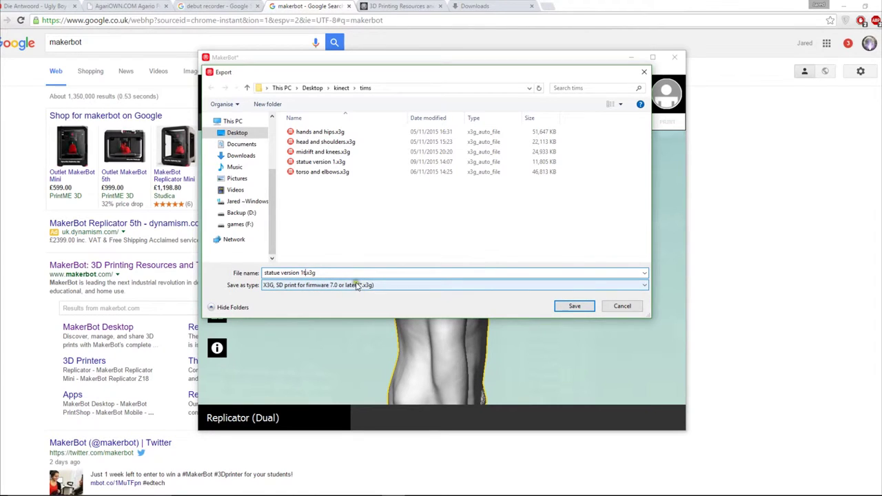
{"action": "type", "text": "test"}
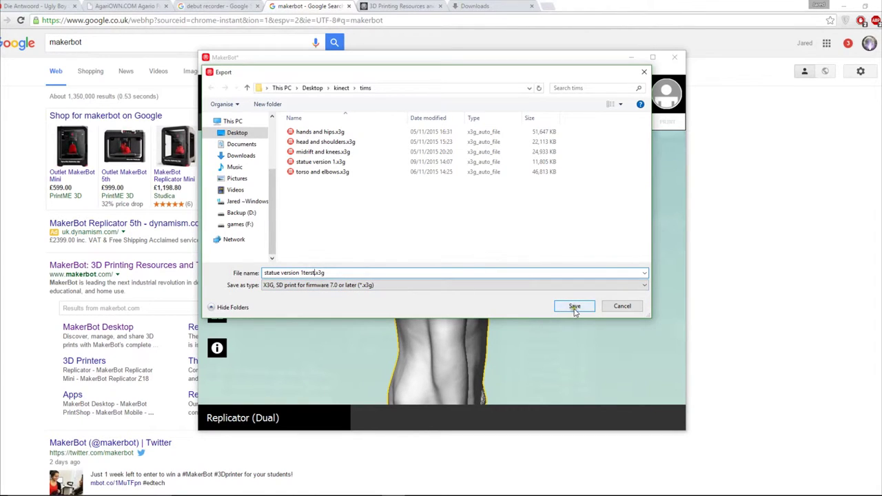
{"action": "left_click", "coordinate": [575, 307]}
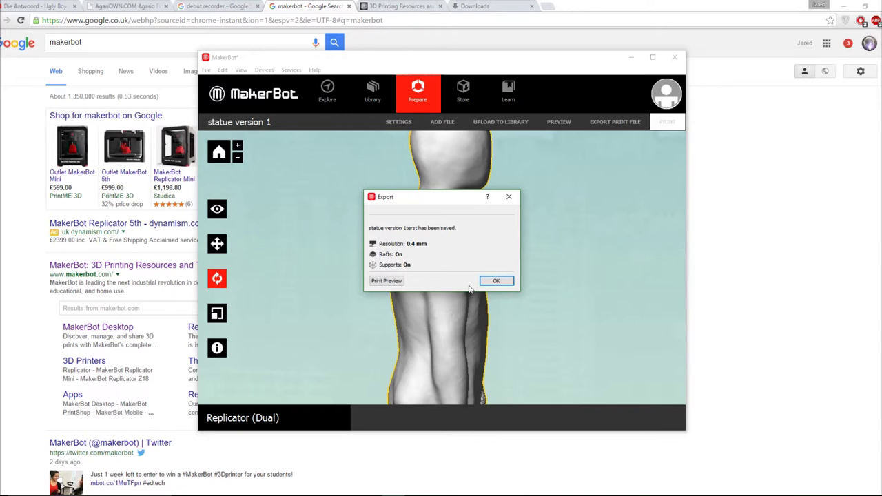
- Preview the exported print top-down, stepping the layers from 366 to 78, then close it
{"action": "left_click", "coordinate": [384, 280]}
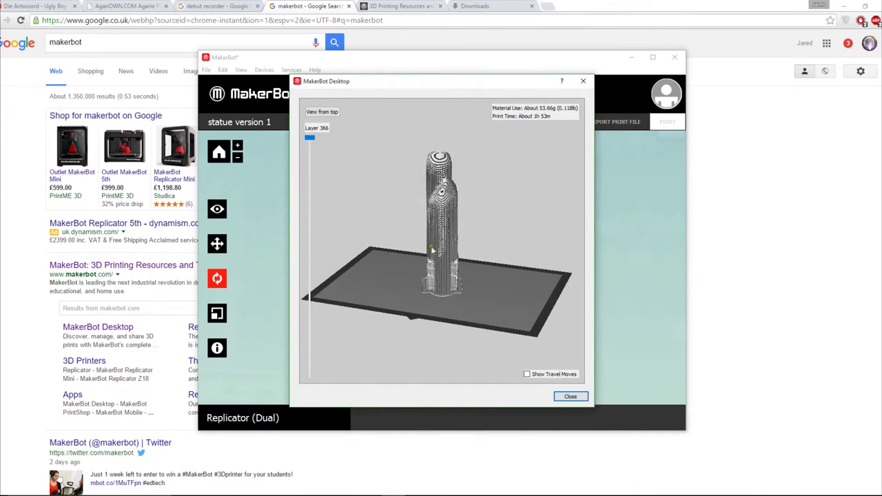
{"action": "left_click_drag", "start_coordinate": [403, 251], "coordinate": [342, 241]}
{"action": "scroll", "coordinate": [523, 285], "scroll_direction": "up", "scroll_amount": 5}
{"action": "scroll", "coordinate": [365, 283], "scroll_direction": "down", "scroll_amount": 5}
{"action": "left_click_drag", "start_coordinate": [310, 138], "coordinate": [316, 163]}
{"action": "left_click_drag", "start_coordinate": [394, 161], "coordinate": [321, 337]}
{"action": "left_click_drag", "start_coordinate": [386, 289], "coordinate": [509, 241]}
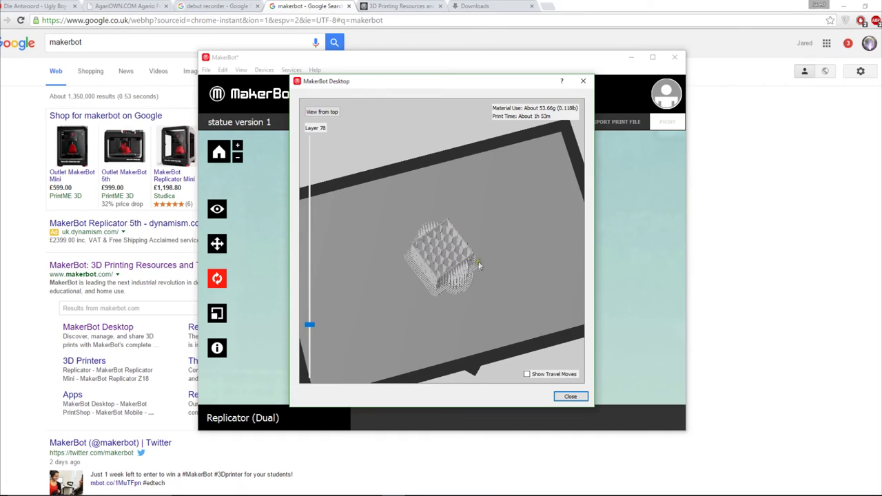
{"action": "left_click", "coordinate": [570, 396]}
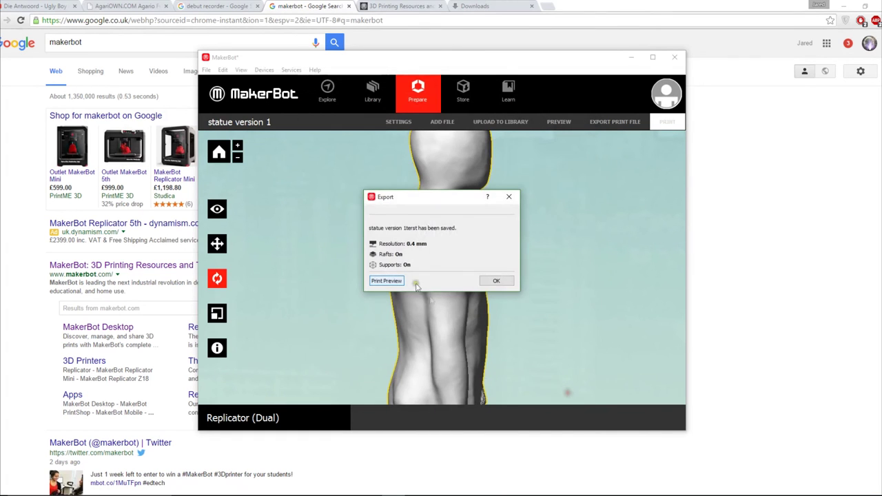
- Dismiss the export summary and orbit the statue model slightly left
{"action": "left_click", "coordinate": [495, 280]}
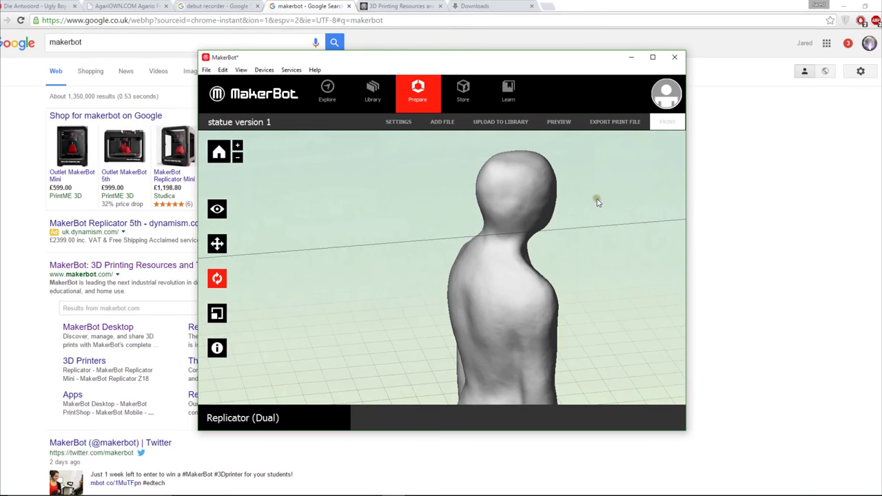
{"action": "mouse_move", "coordinate": [630, 270]}
{"action": "left_mouse_down"}
{"action": "mouse_move", "coordinate": [591, 263]}
{"action": "mouse_move", "coordinate": [615, 262]}
{"action": "left_mouse_up"}
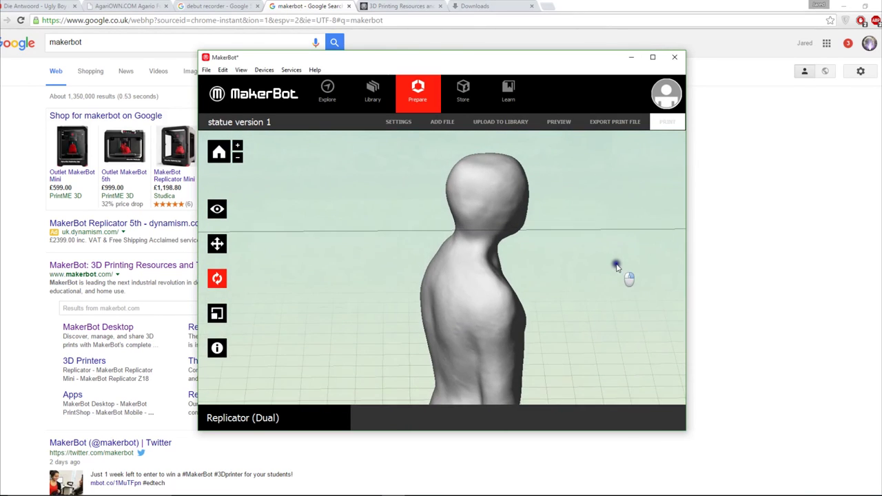